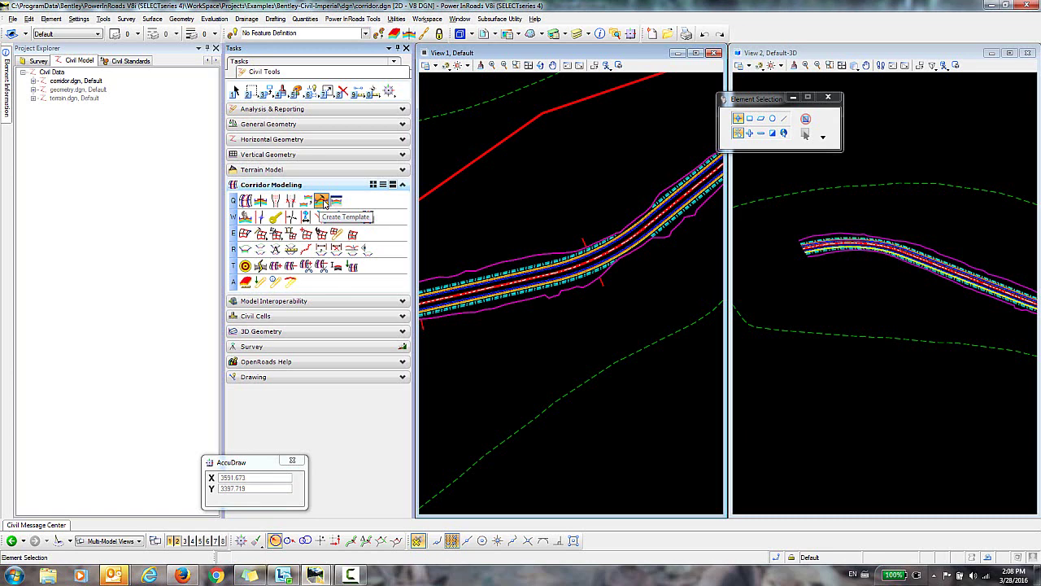
- Open the Pavement Asphalt template from the Components > Pavement > Asphalt folder of the template library in Create Template
click(324, 202)
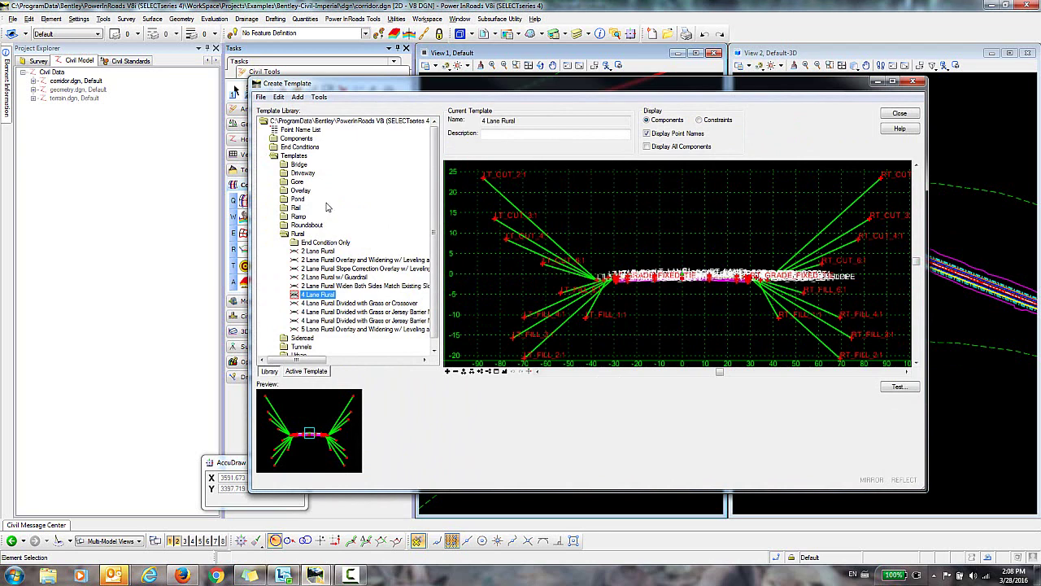
double_click(290, 140)
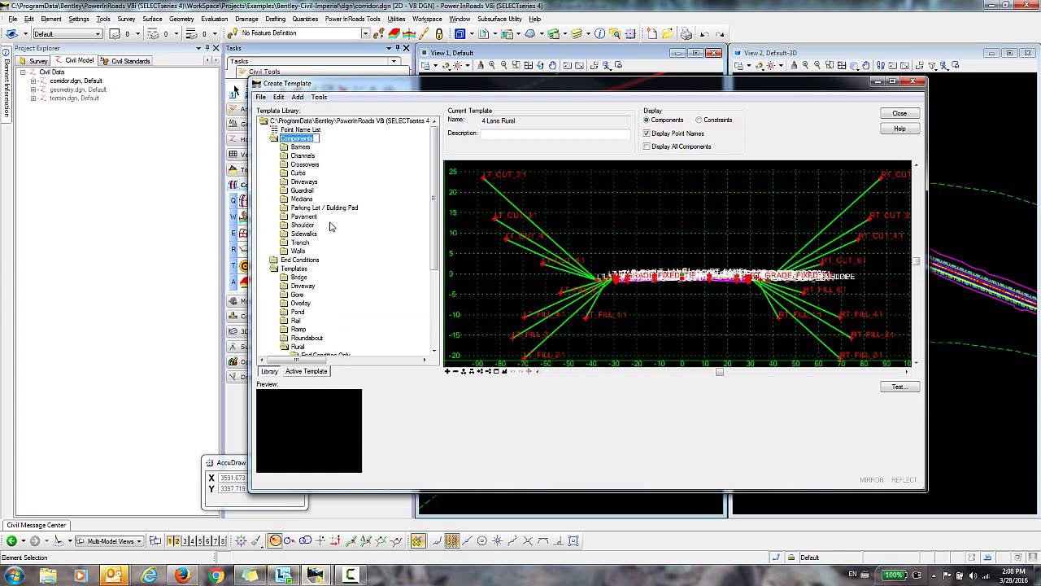
double_click(303, 217)
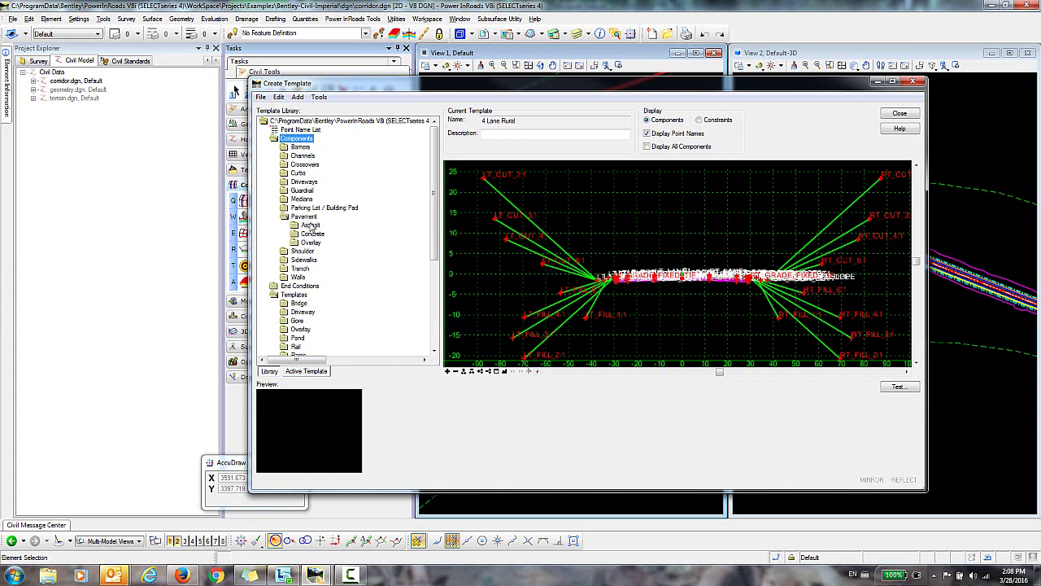
double_click(311, 225)
click(335, 234)
double_click(337, 235)
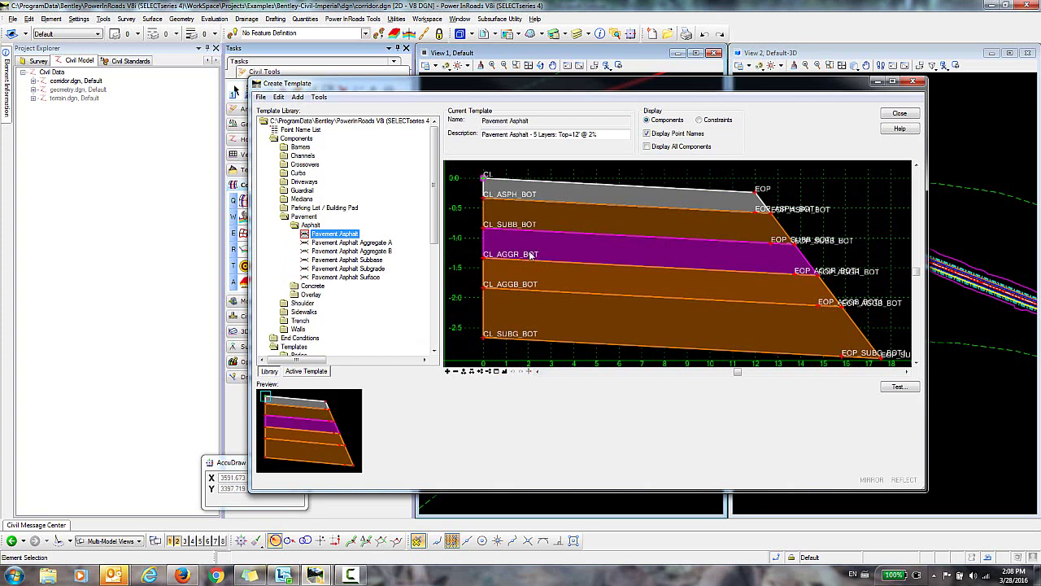
- Assign the alternate surface Aggregate Bottom to the CL_AGGR_BOT point of the Pavement Asphalt template and apply it
mouse_move(572, 258)
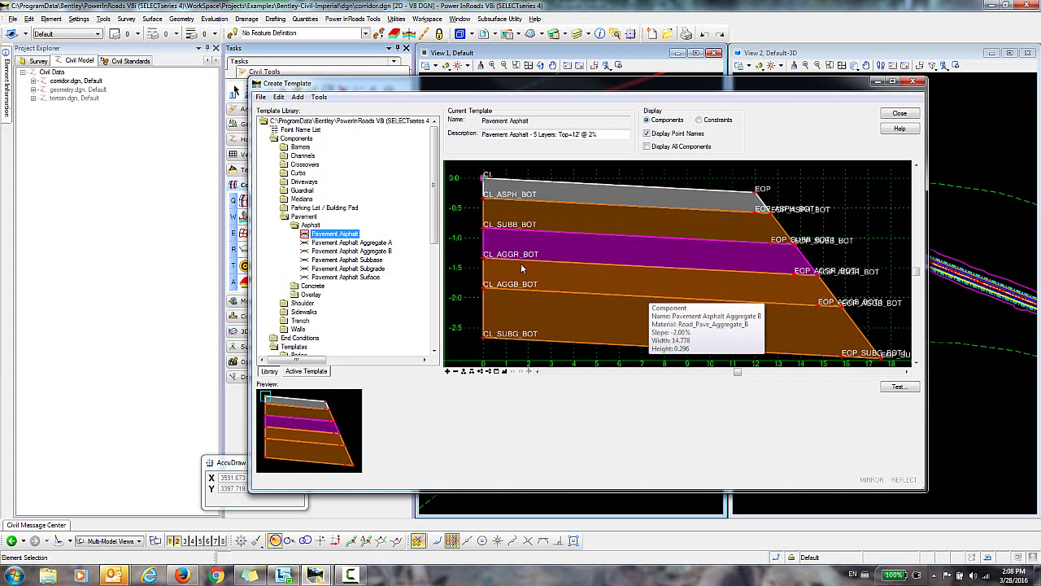
mouse_move(485, 261)
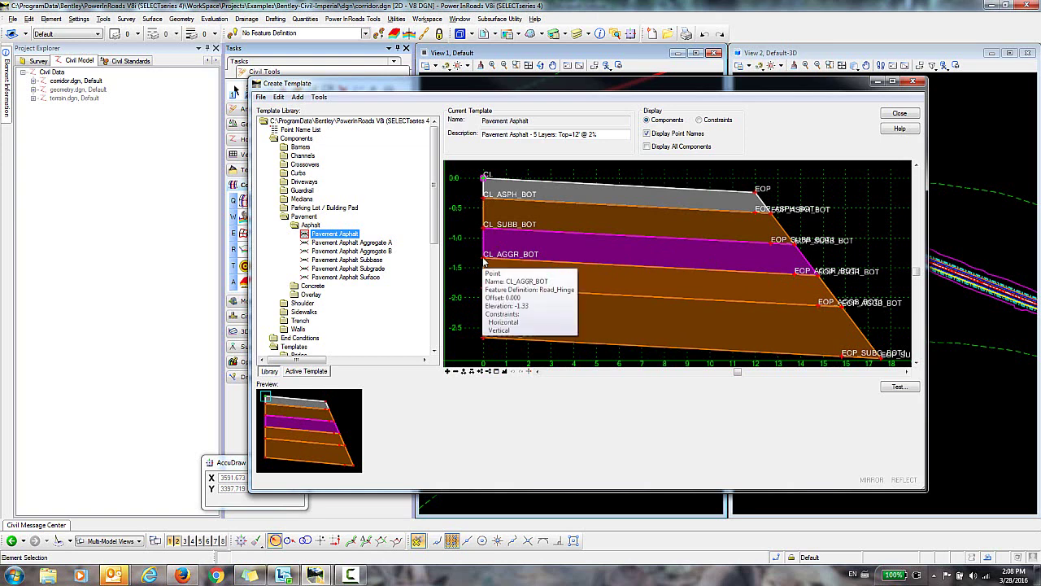
double_click(484, 259)
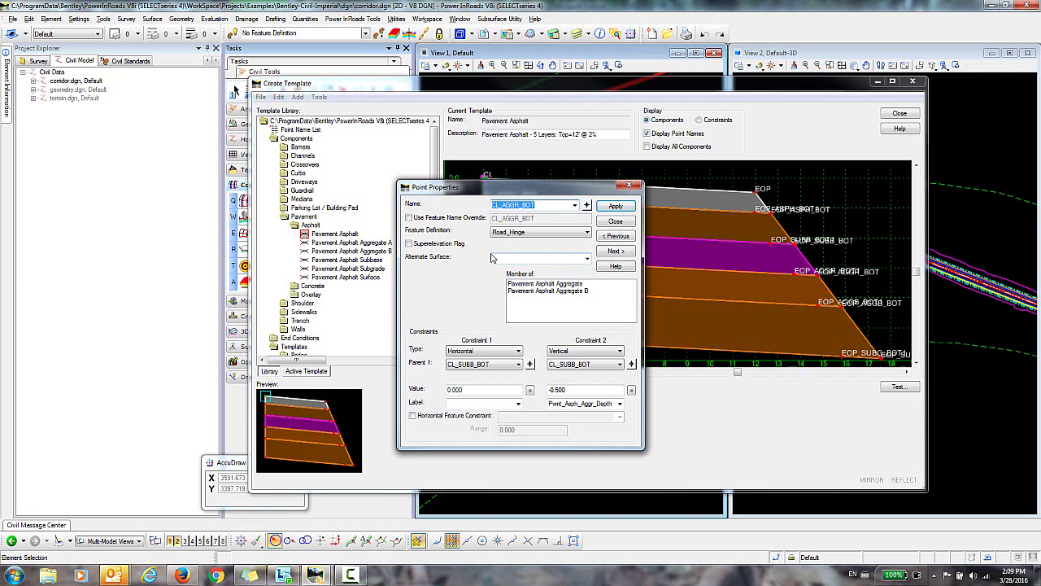
click(505, 258)
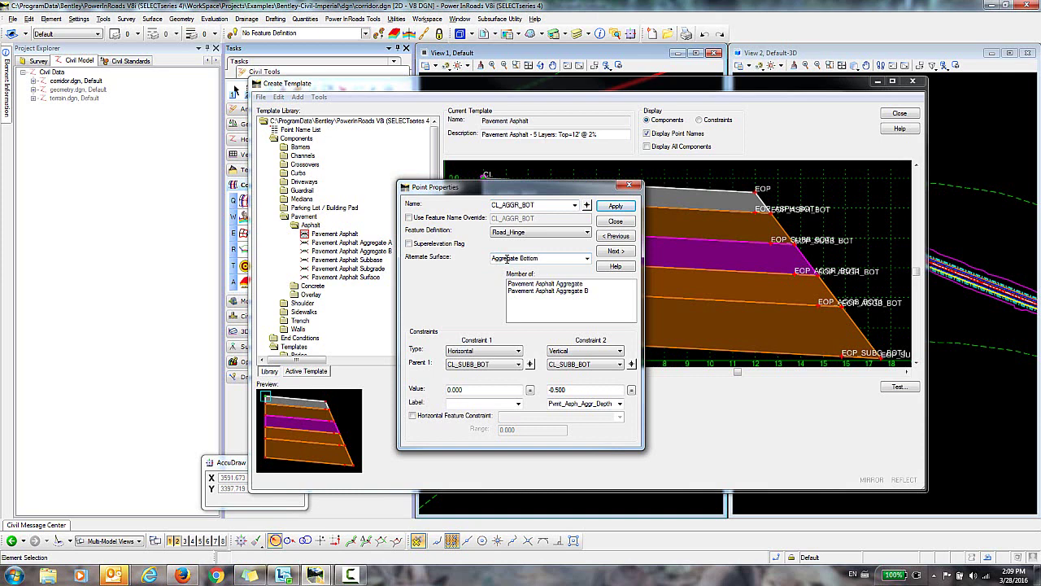
click(614, 208)
click(616, 222)
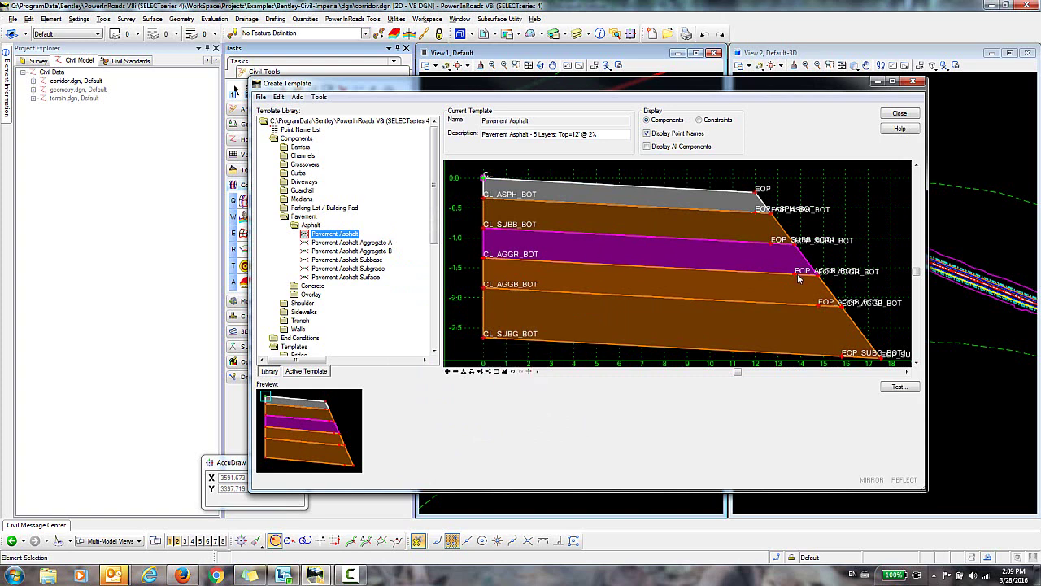
- Assign the alternate surface Aggregate Bottom to the EOP_AGGR_BOT1 point and apply it
mouse_move(797, 278)
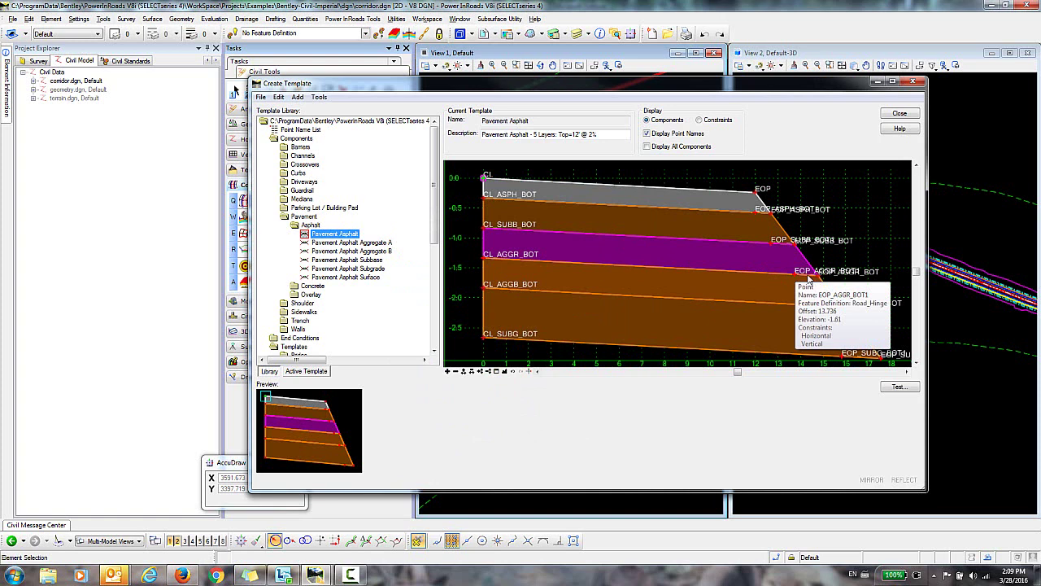
scroll(815, 281, up, 3)
scroll(813, 282, up, 2)
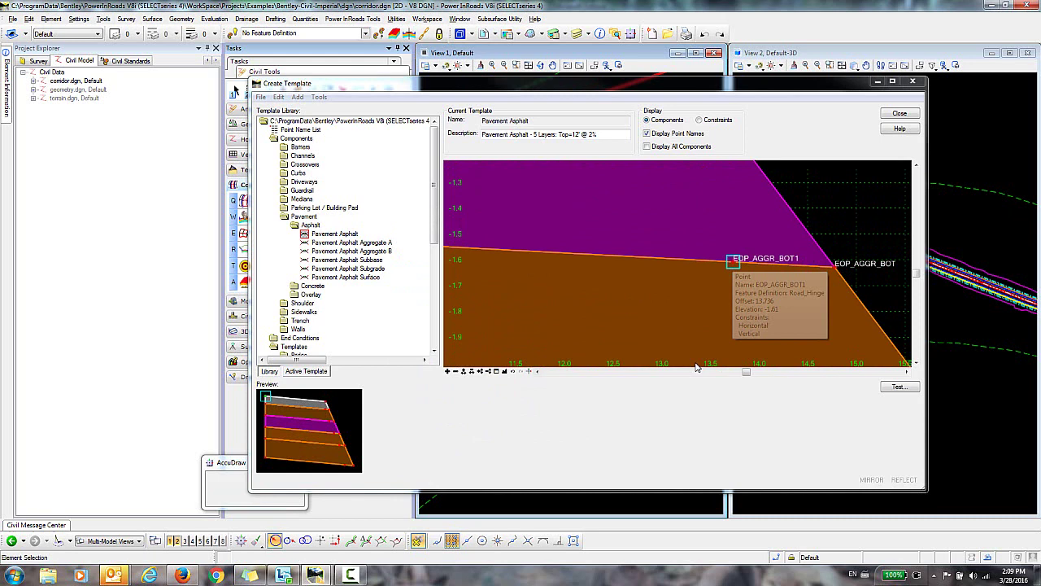
double_click(732, 265)
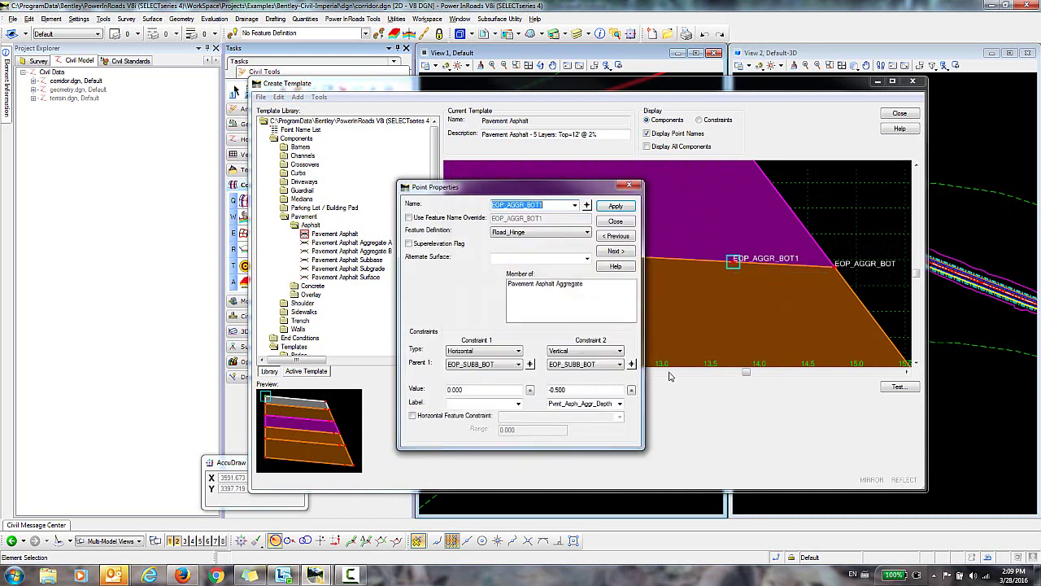
click(586, 259)
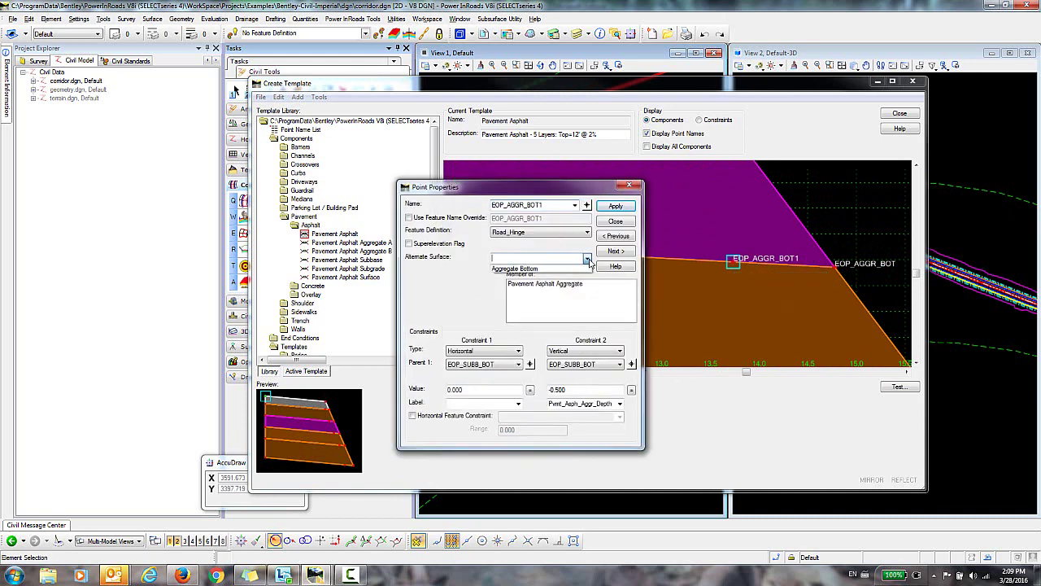
click(513, 269)
click(616, 207)
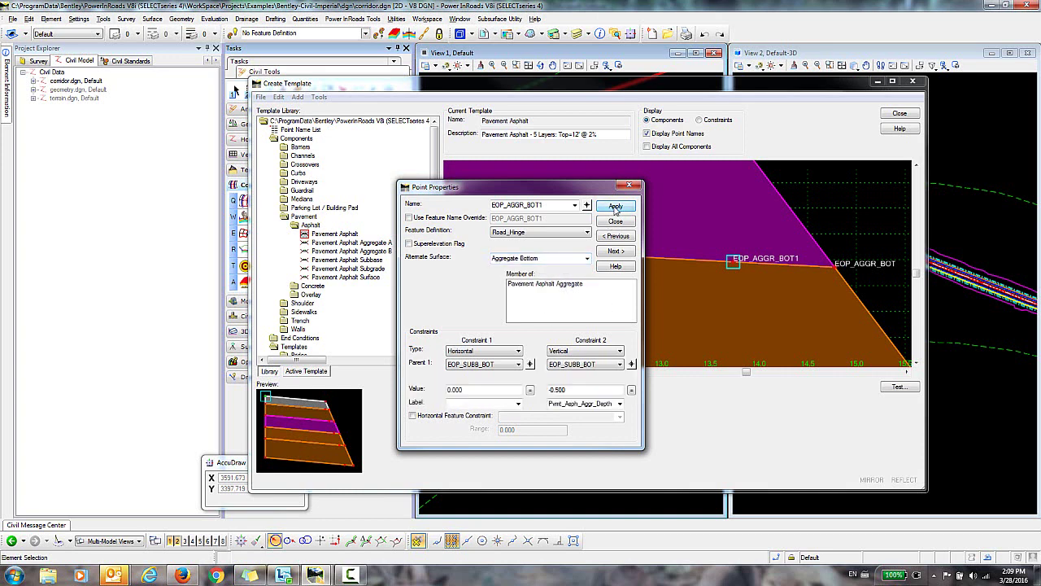
- Pick the EOP_AGGR_BOT point and apply Aggregate Bottom as its alternate surface, then close its properties
click(586, 207)
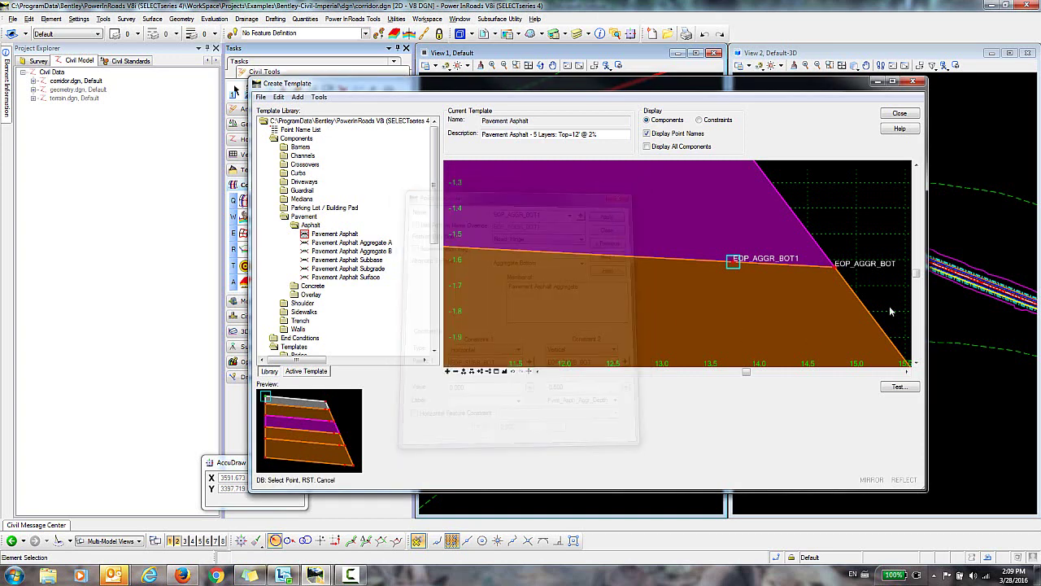
click(837, 269)
click(587, 259)
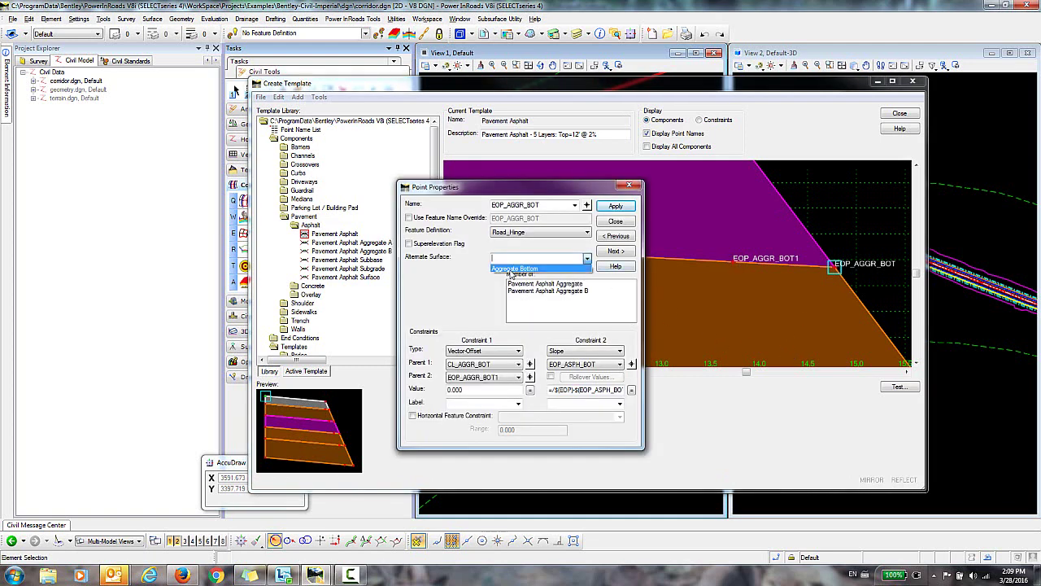
click(514, 269)
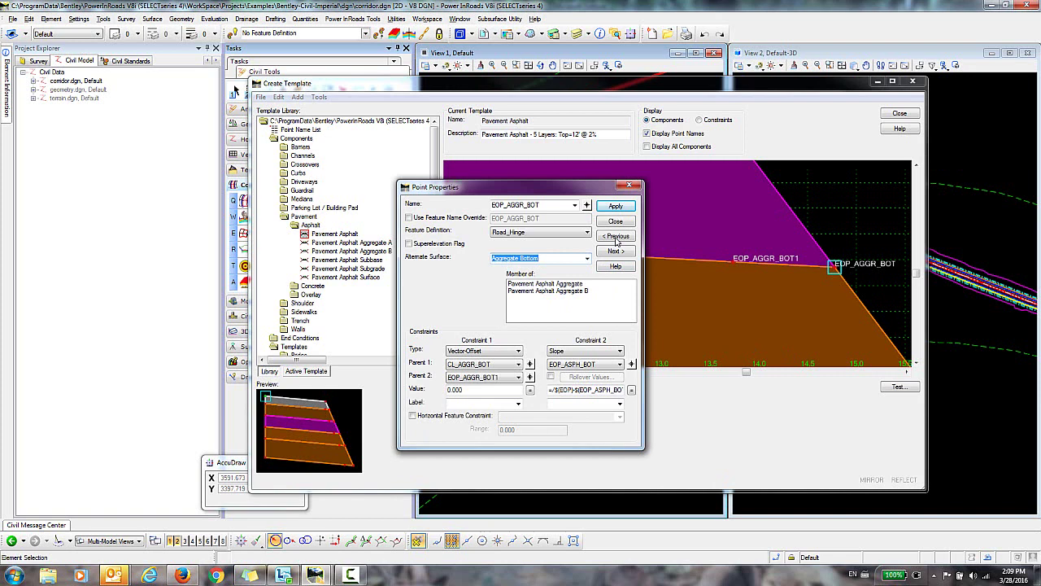
click(621, 207)
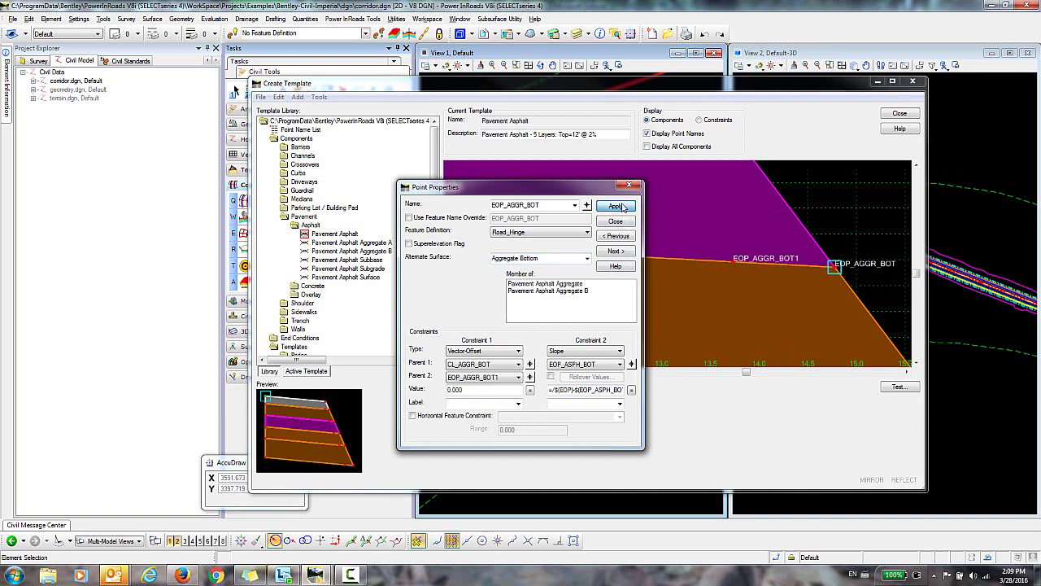
click(616, 223)
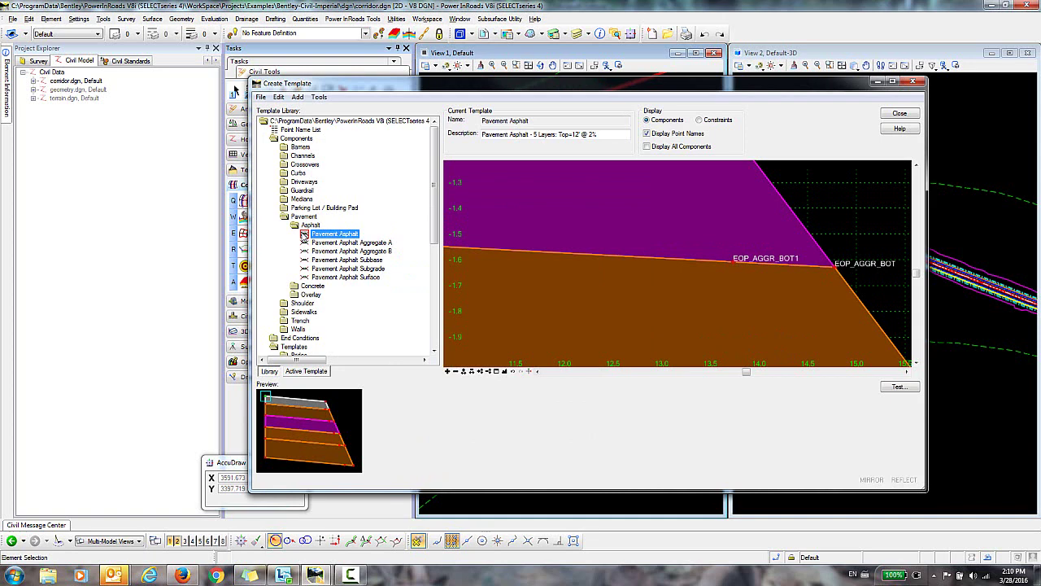
- Close the template editor and save the changes to the Civil_Templates_Imperial.itl library
click(586, 259)
click(900, 114)
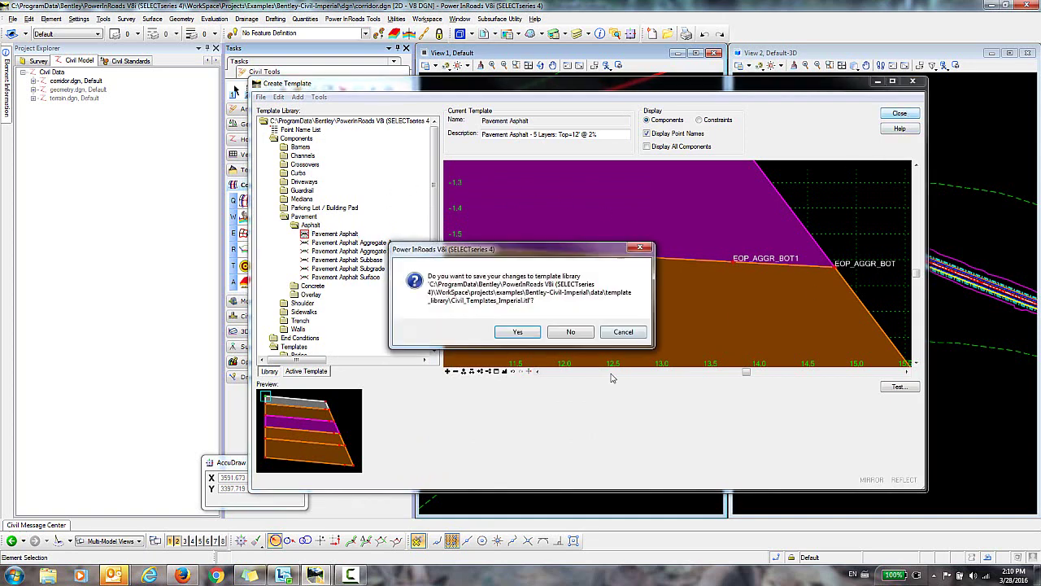
click(516, 334)
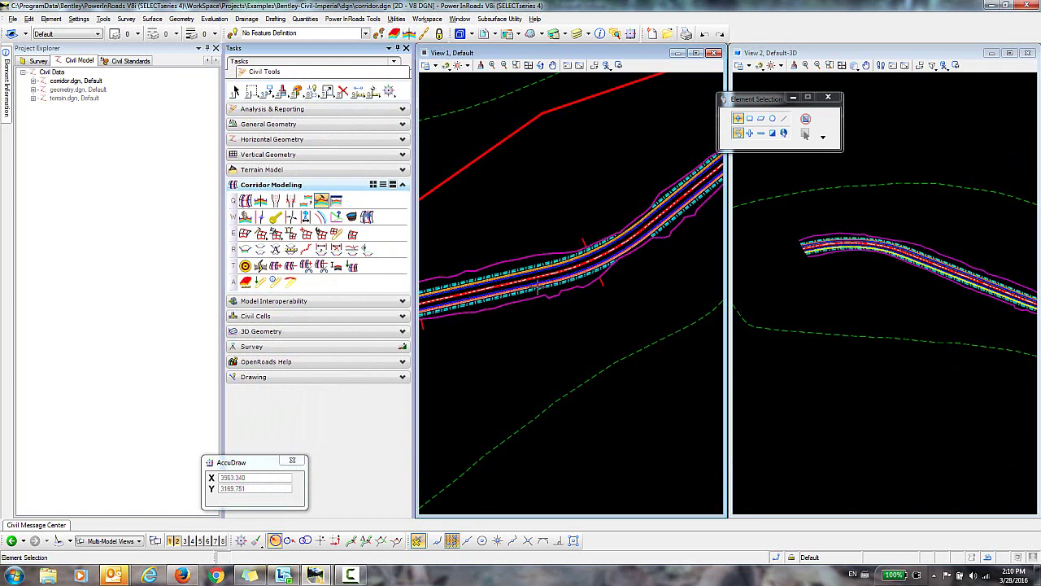
- Open the Corridor Objects of the corridor in View 1 and move the dialog clear of the 3D view
mouse_move(539, 286)
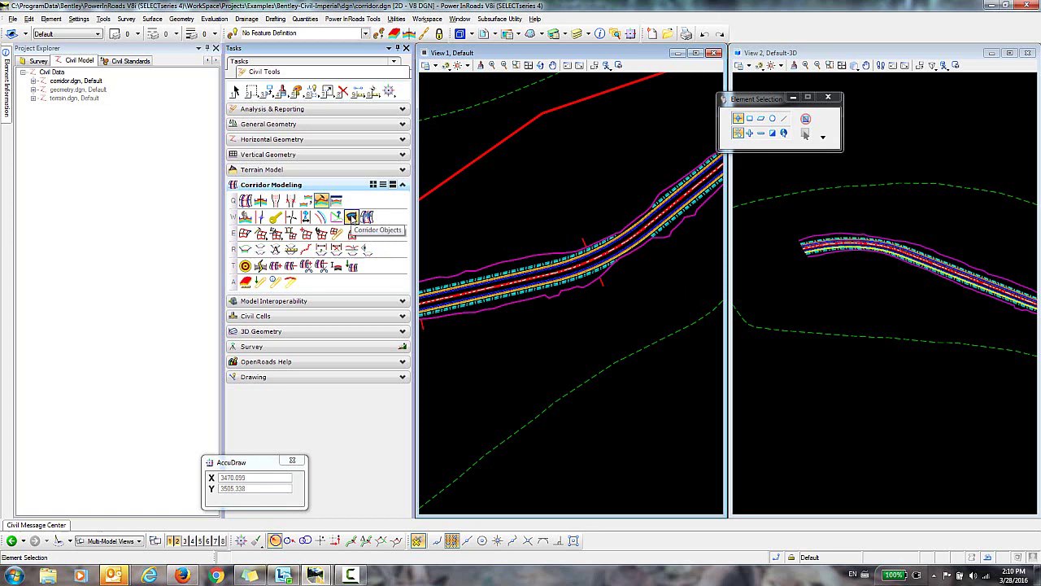
click(351, 217)
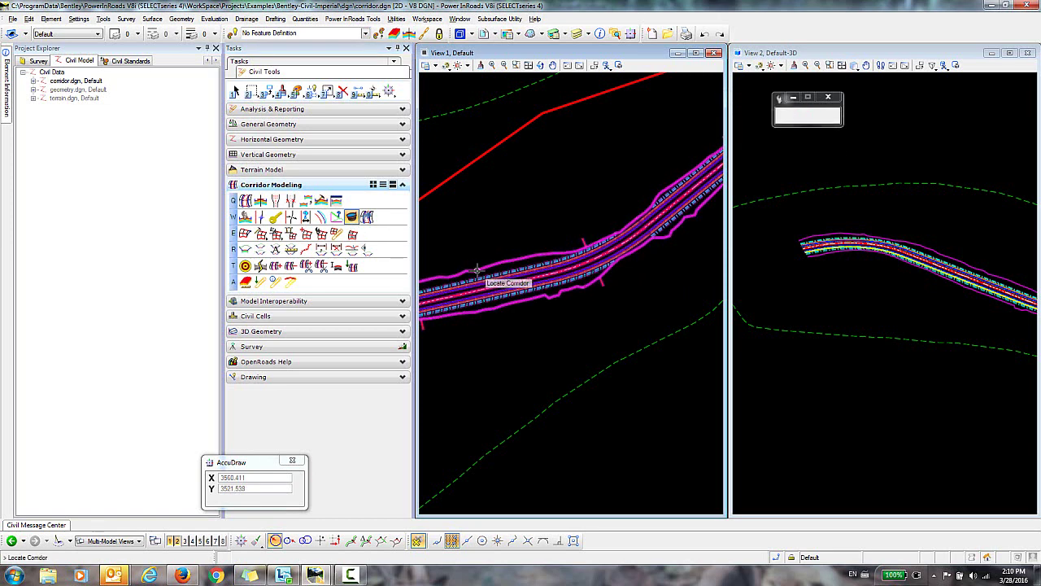
click(476, 270)
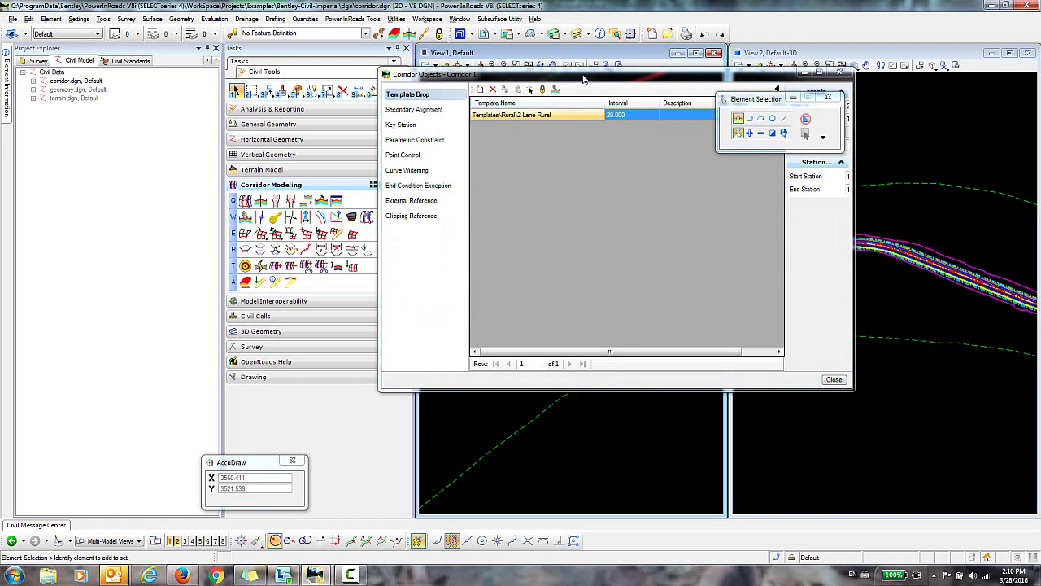
drag(586, 77, 451, 107)
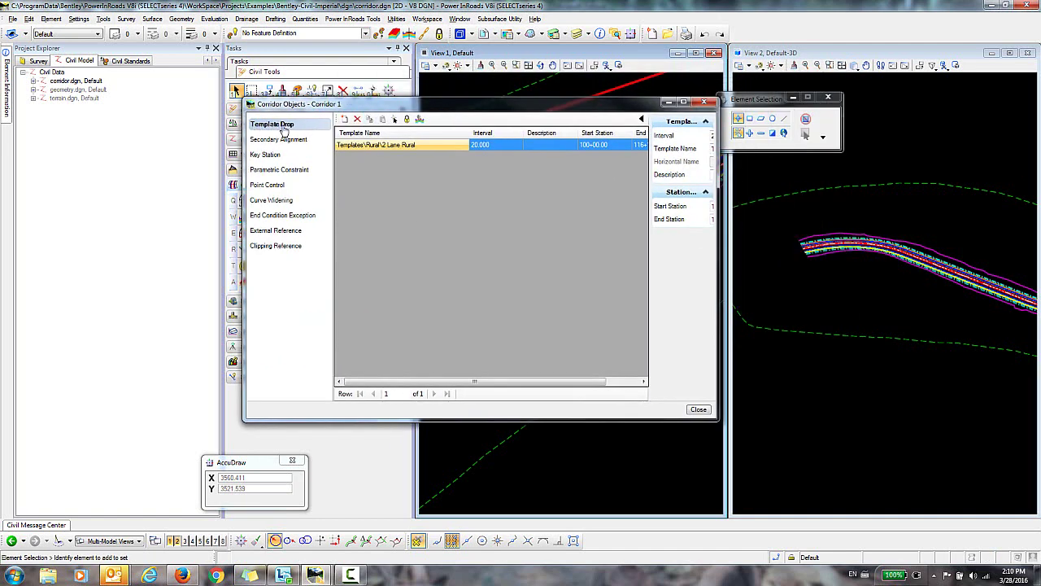
- Replace the corridor's template drop with Components\Pavement\Asphalt\Pavement Asphalt and close the corridor objects
click(424, 146)
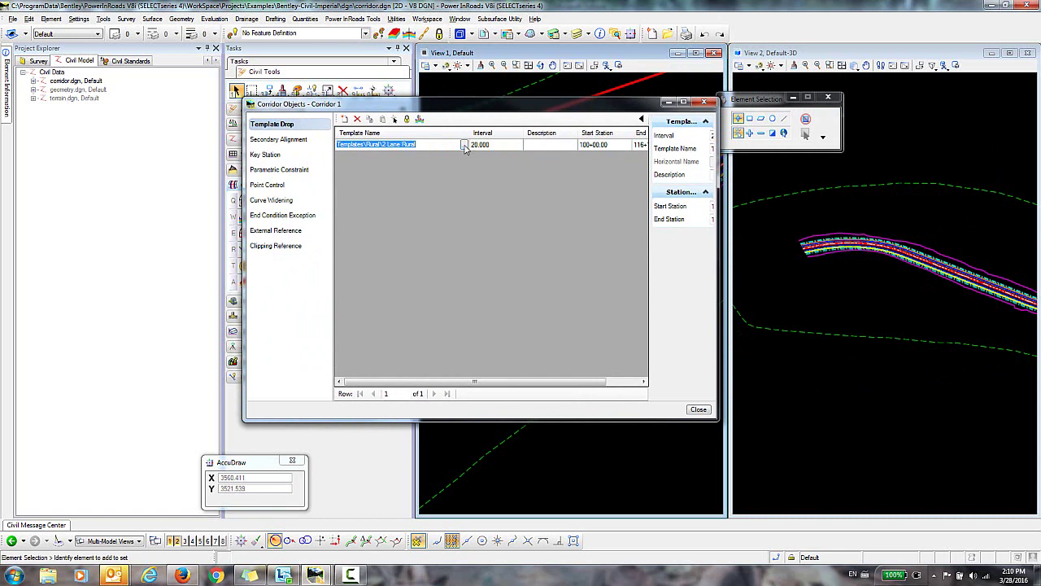
click(466, 145)
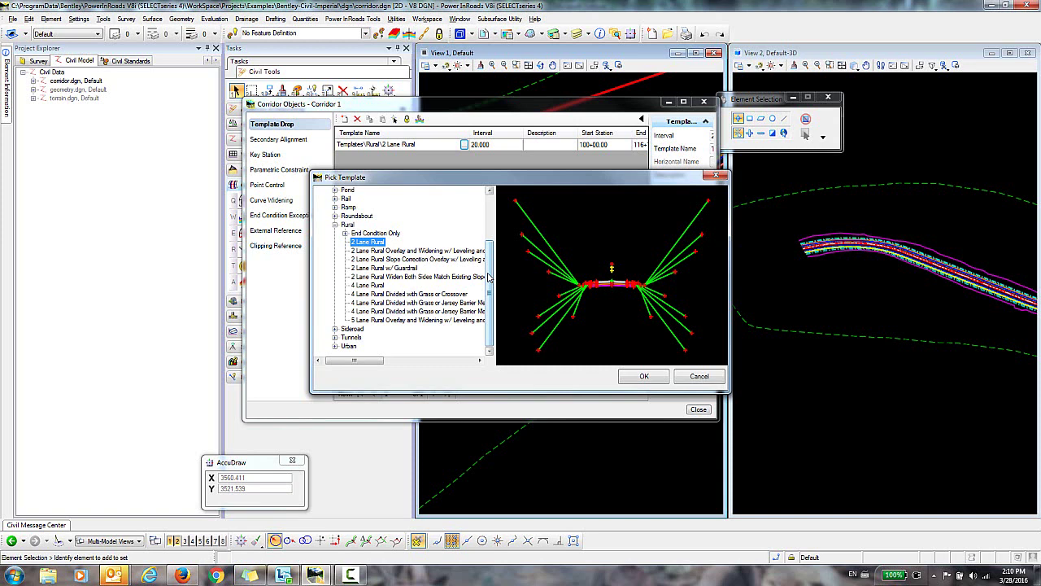
scroll(489, 260, up, 3)
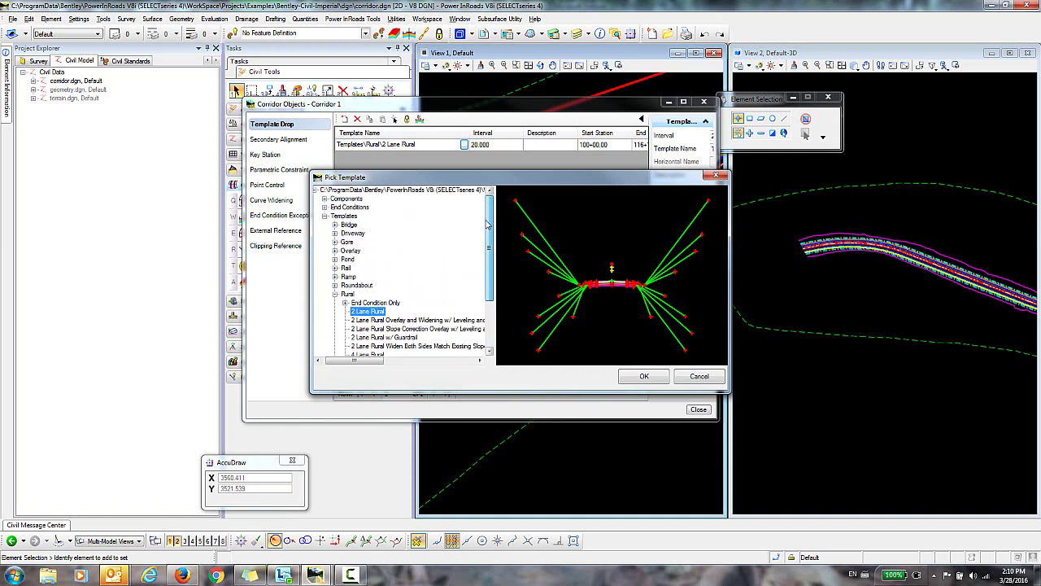
click(324, 199)
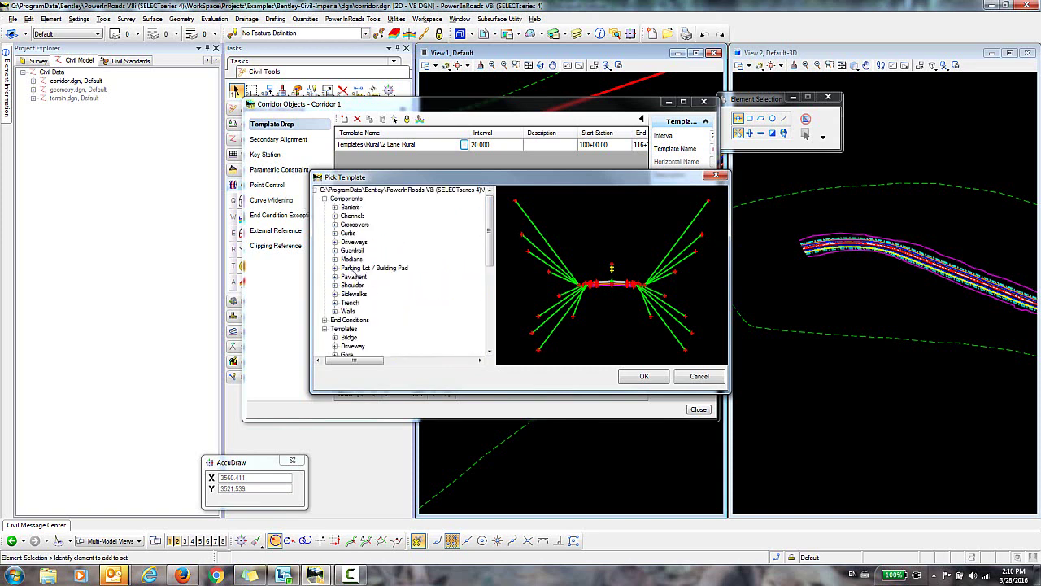
click(334, 277)
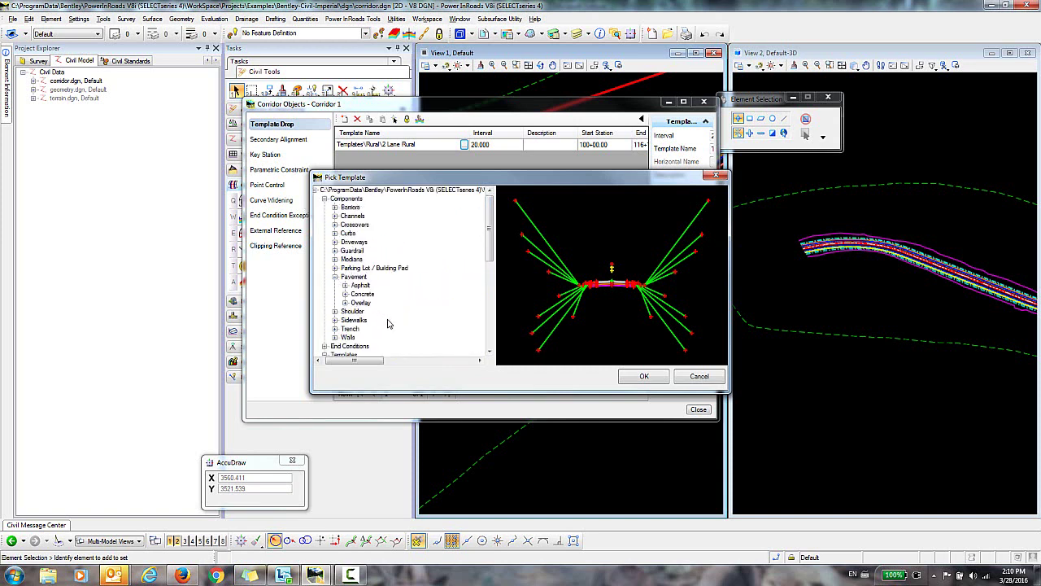
click(345, 286)
click(386, 295)
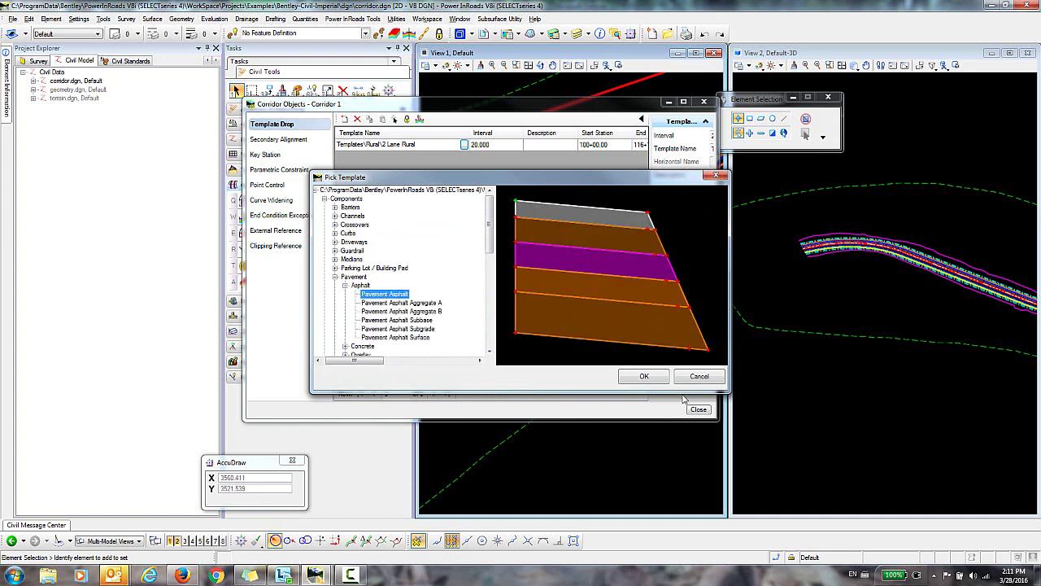
click(657, 379)
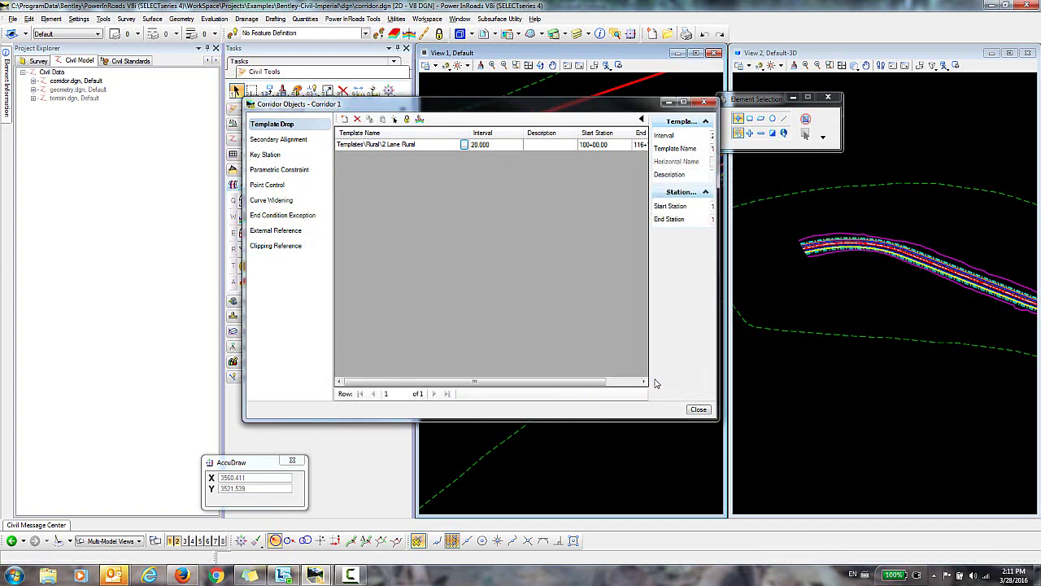
click(699, 410)
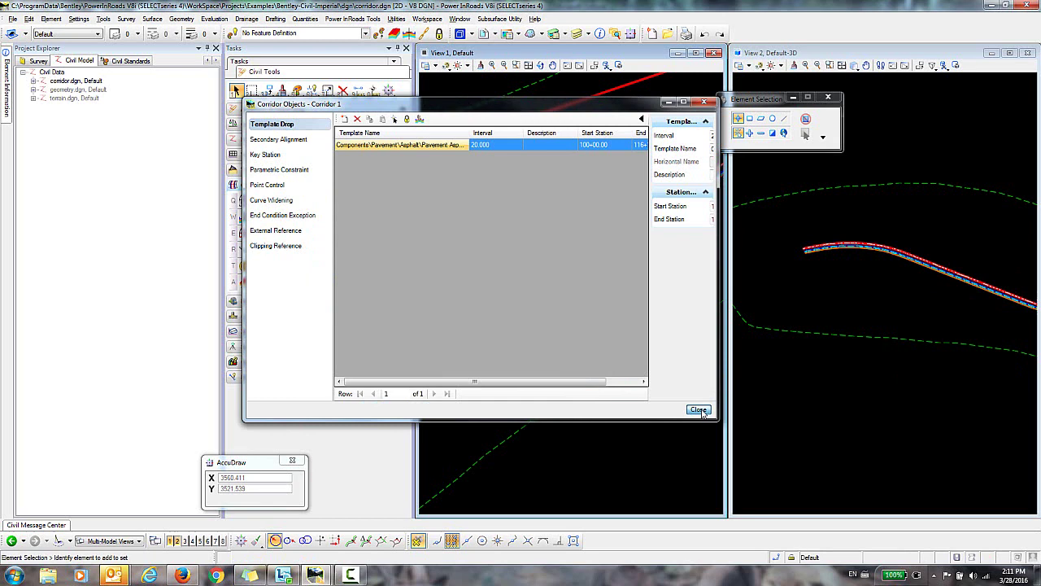
- Maximize View 1 so that the corridor plan fills the drawing area
scroll(499, 322, up, 3)
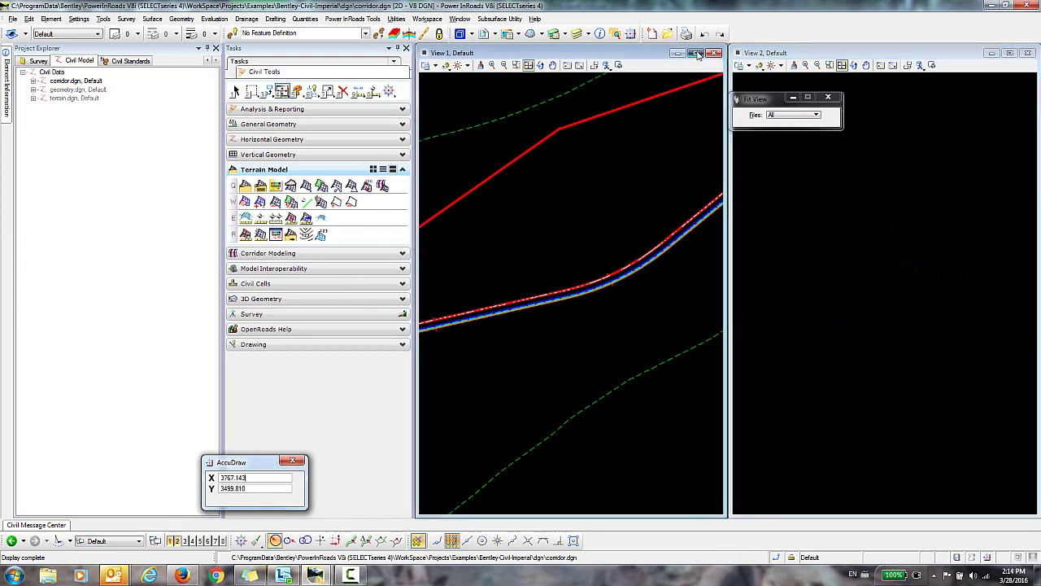
click(697, 53)
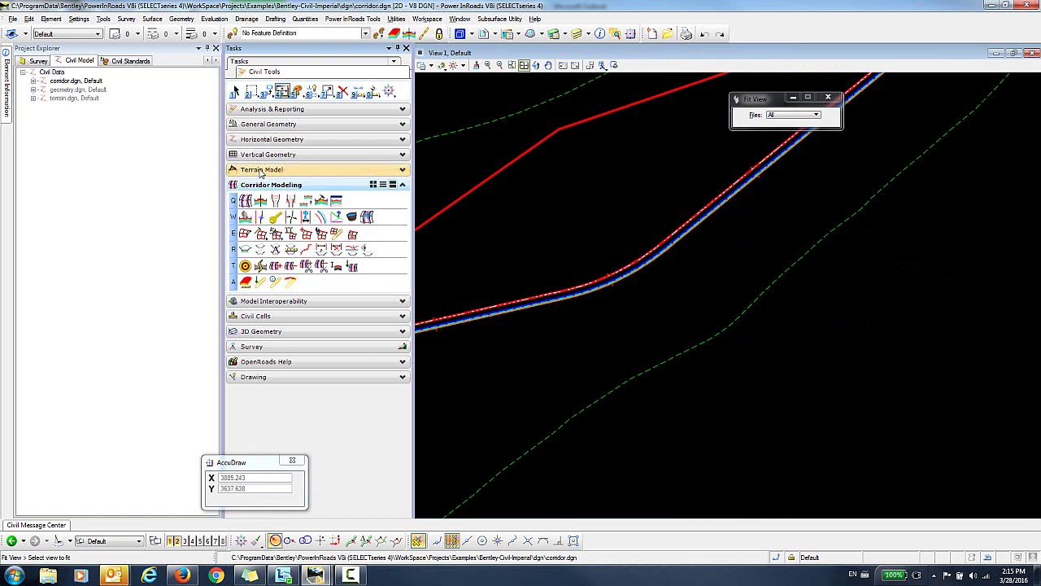
- Create the corridor alternate surfaces for Corridor 1 as a terrain model
click(262, 175)
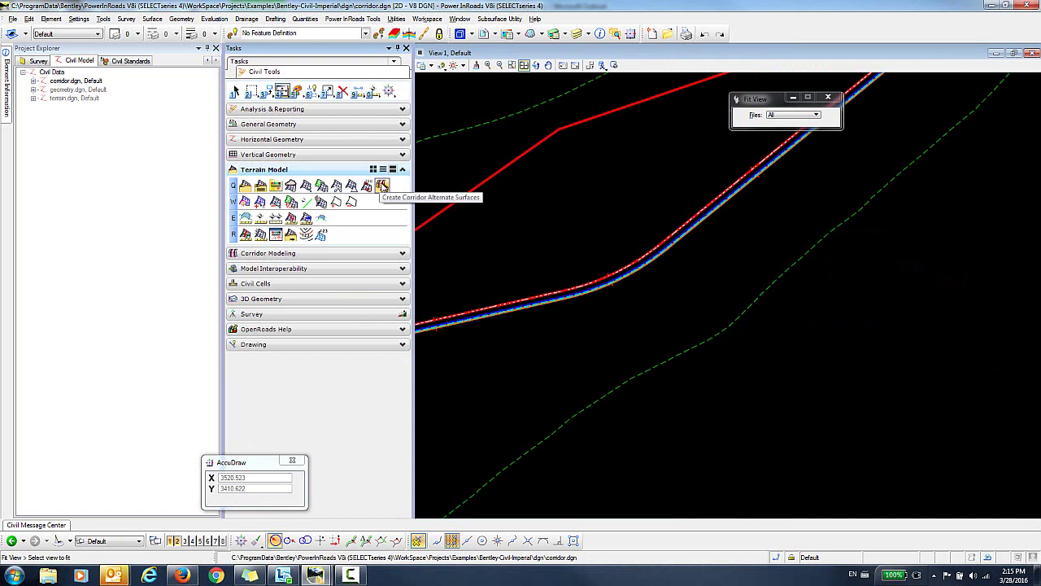
click(384, 186)
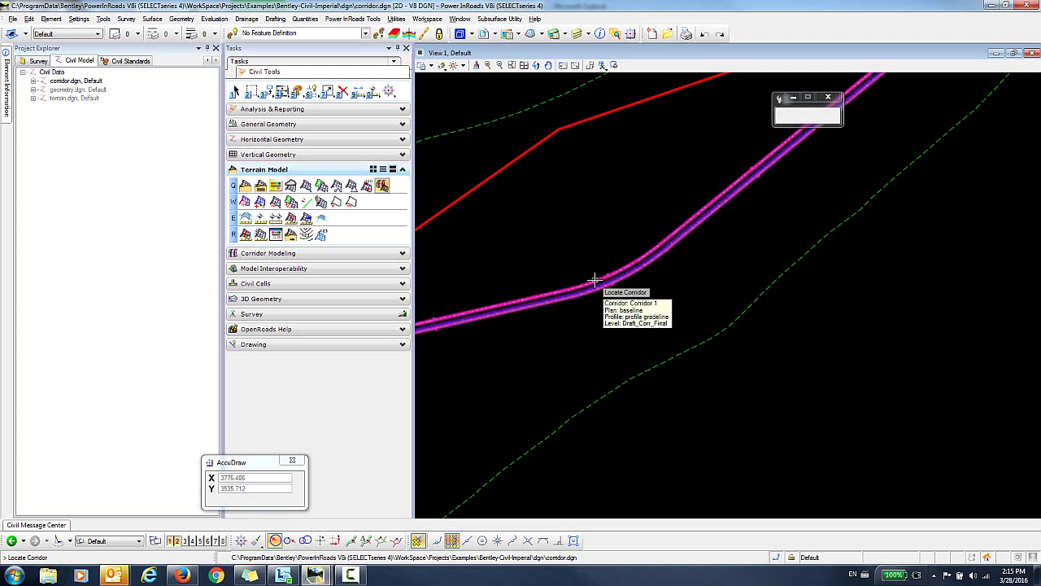
click(553, 379)
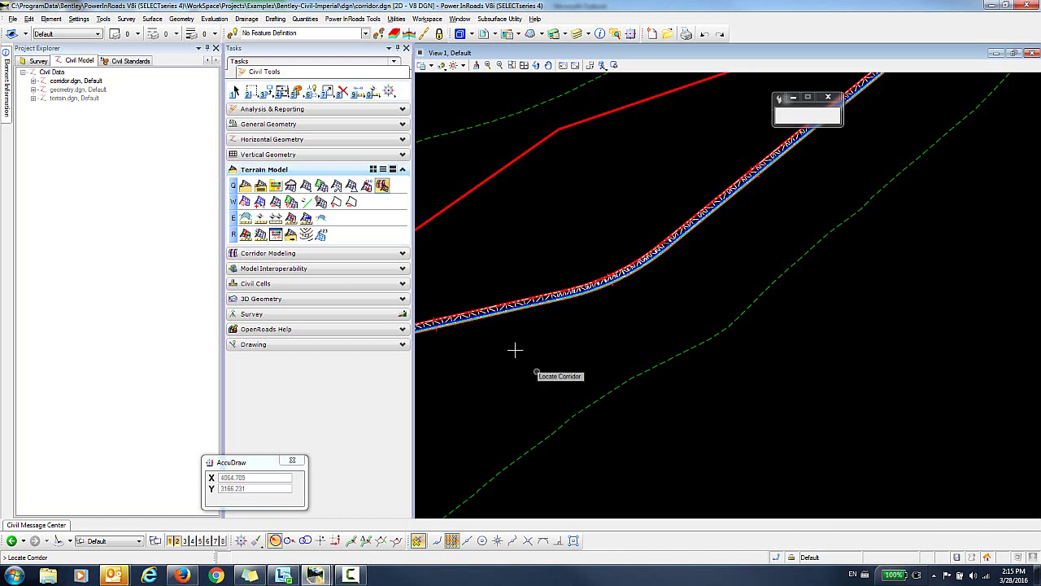
scroll(560, 326, up, 2)
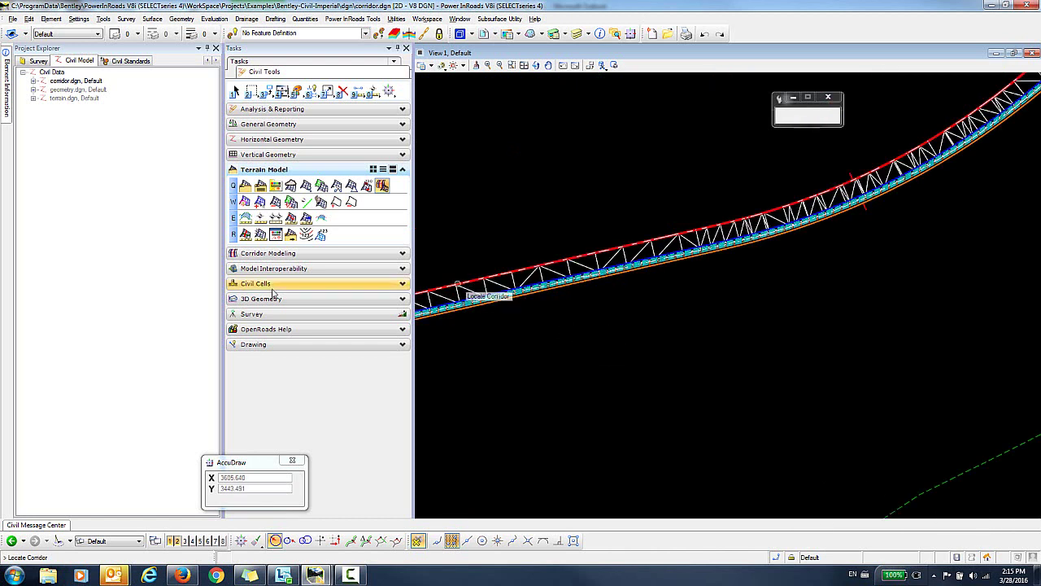
- Turn contours on and triangles off for the Corridor 1.Aggregate Bottom terrain model in corridor.dgn's civil data
click(33, 81)
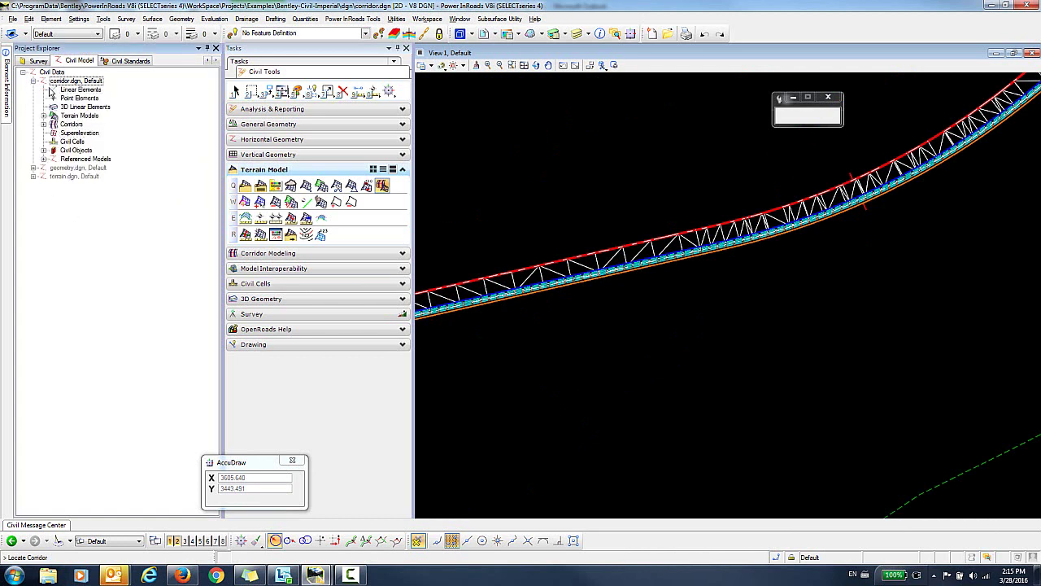
click(44, 116)
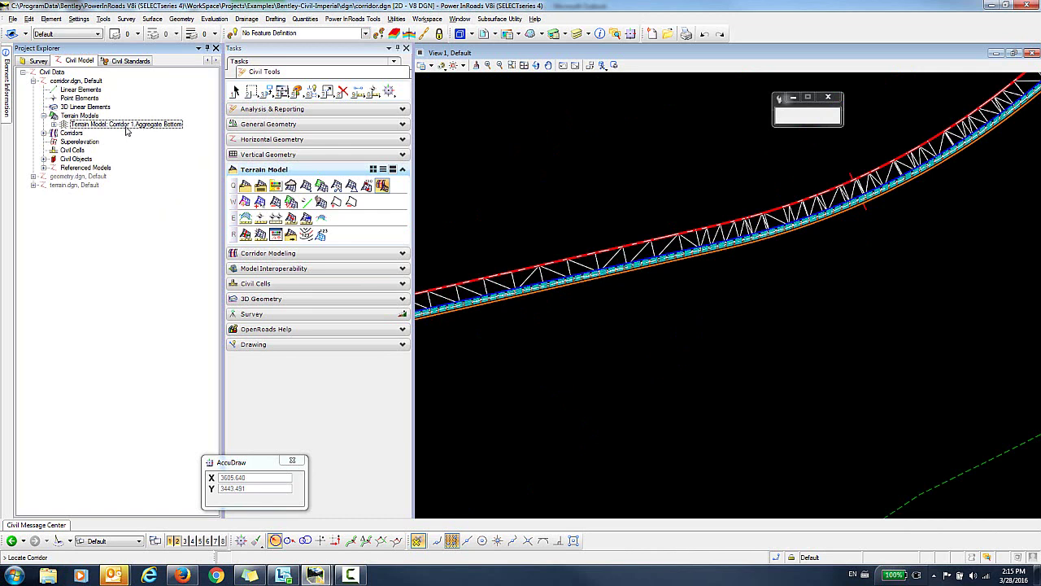
click(152, 126)
right_click(151, 128)
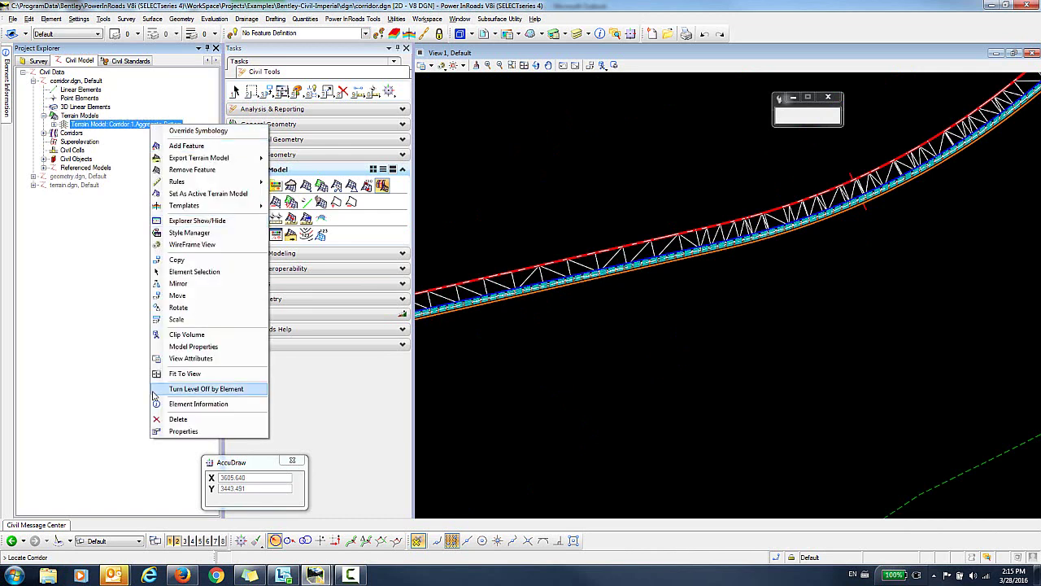
click(183, 432)
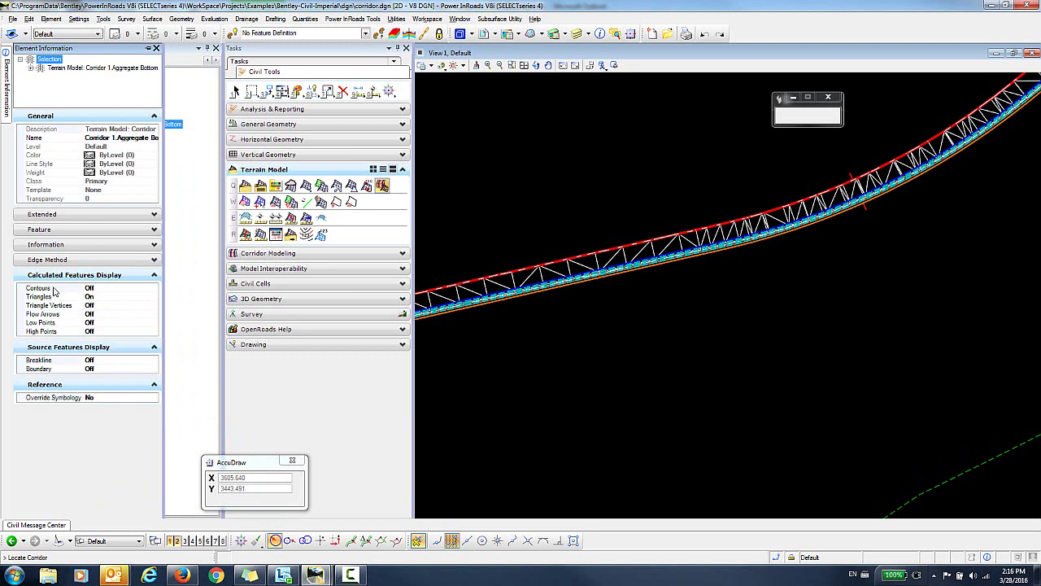
double_click(54, 289)
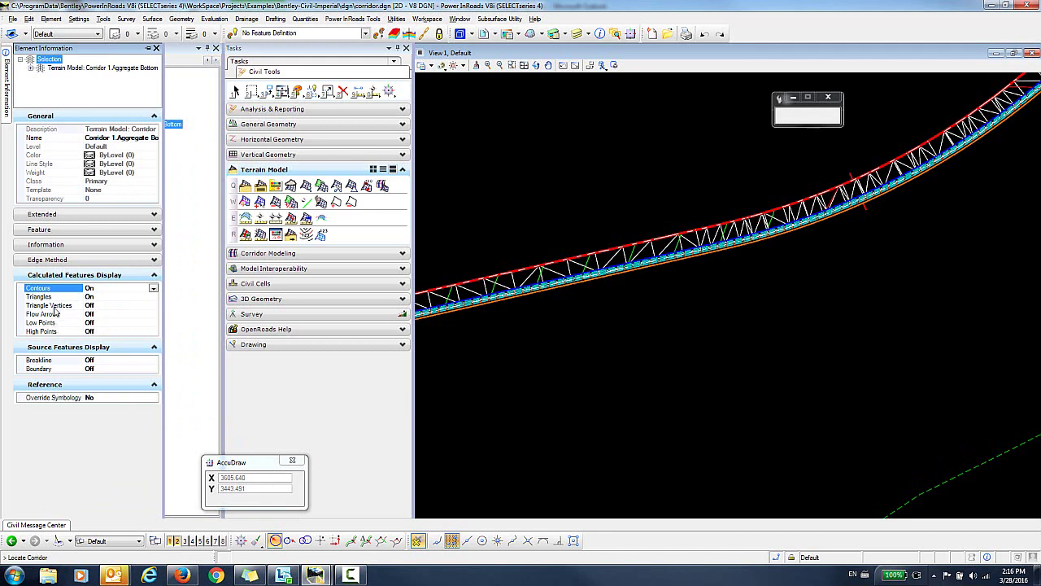
click(54, 296)
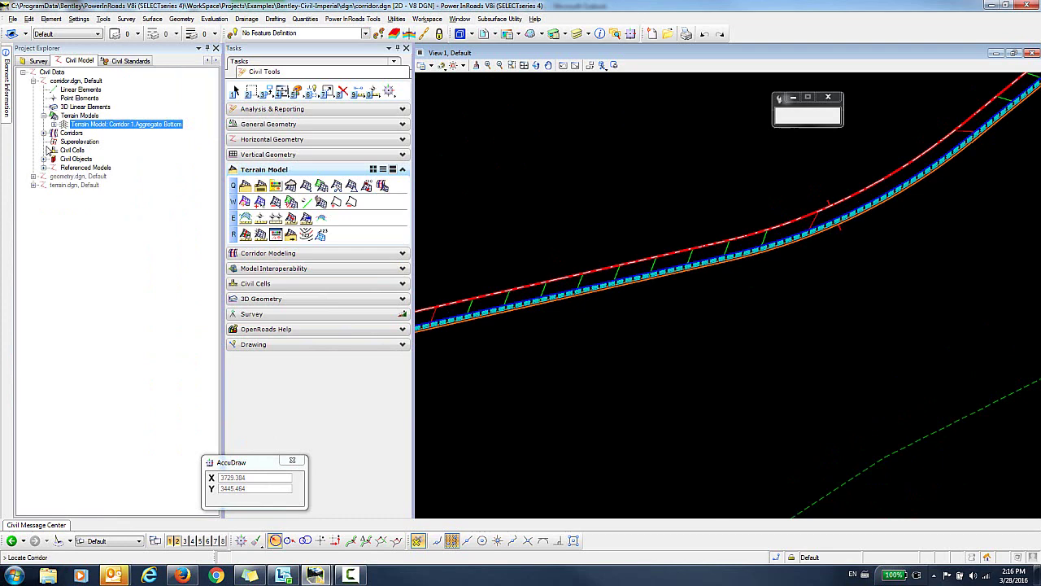
- Reopen the properties of the Corridor 1.Aggregate Bottom terrain model
right_click(92, 126)
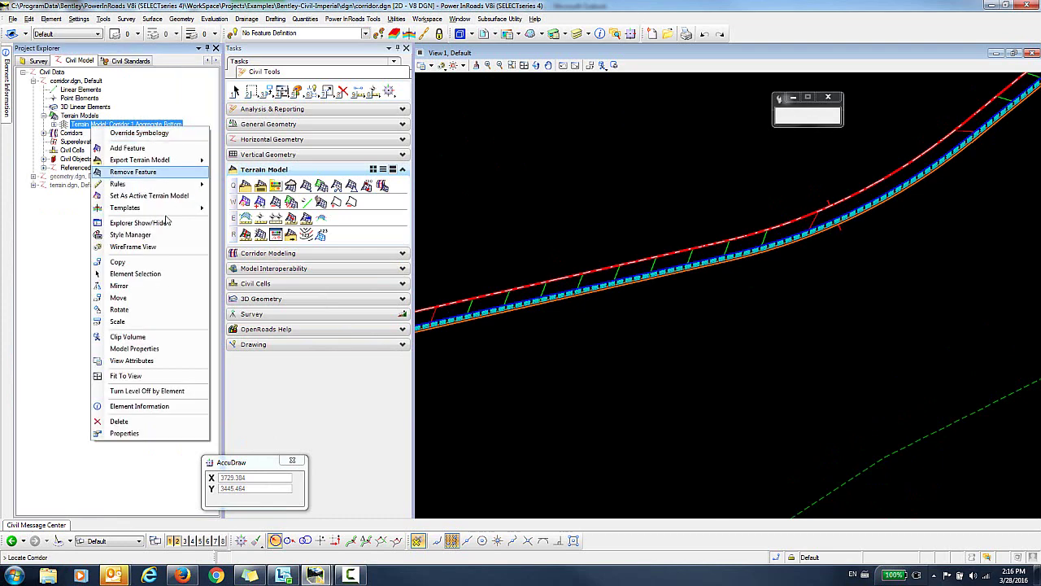
click(137, 434)
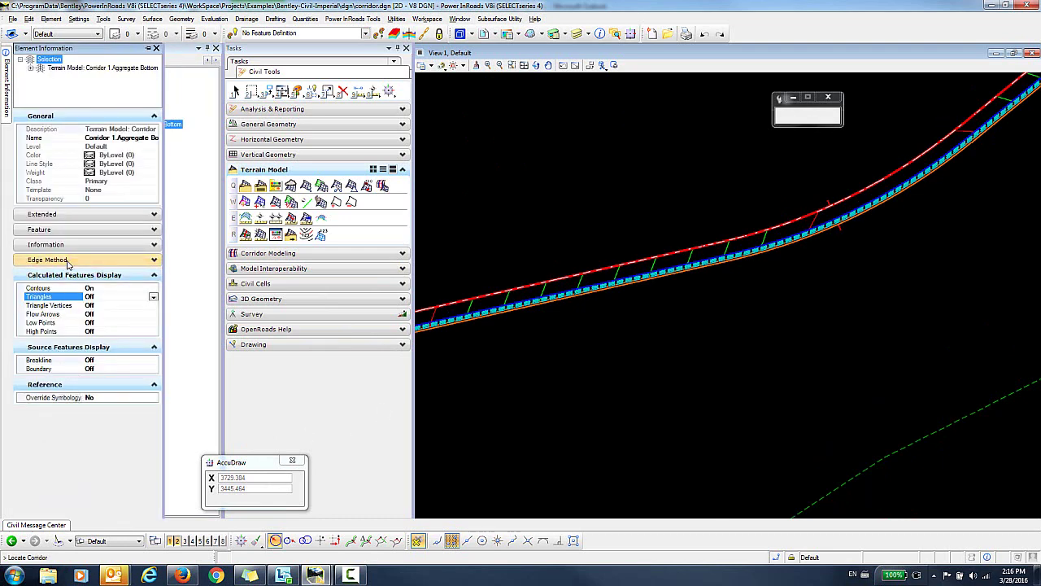